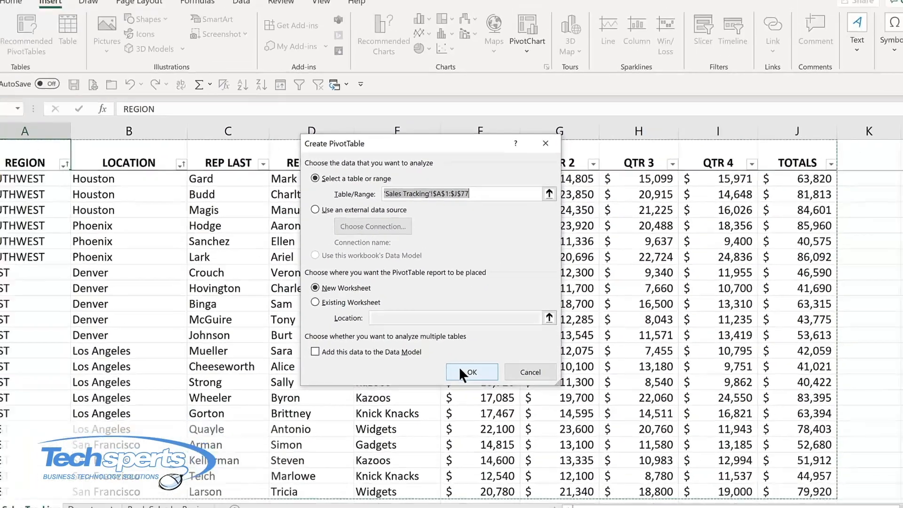
# Create a PivotTable on a new worksheet from 'Sales Tracking'!$A$1:$J$77, with REGION as rows and the sum of TOTALS as values
pyautogui.click(484, 423)
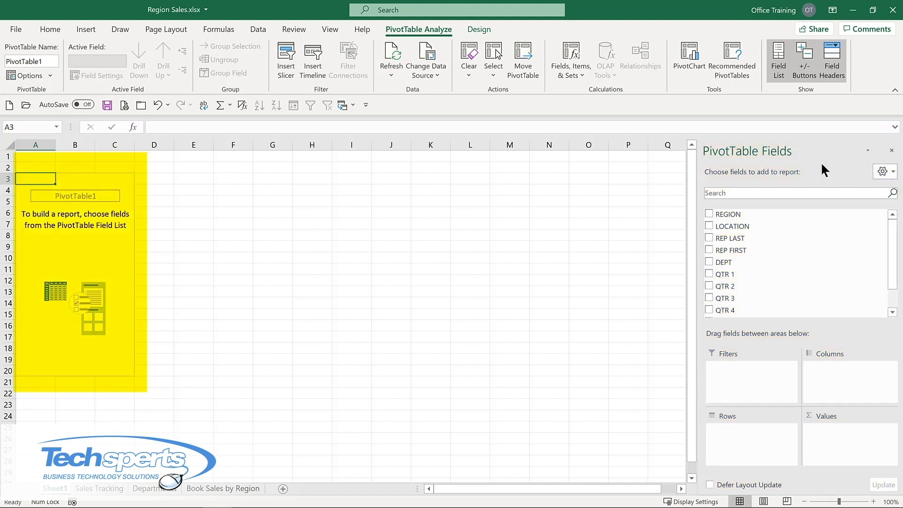
pyautogui.click(709, 214)
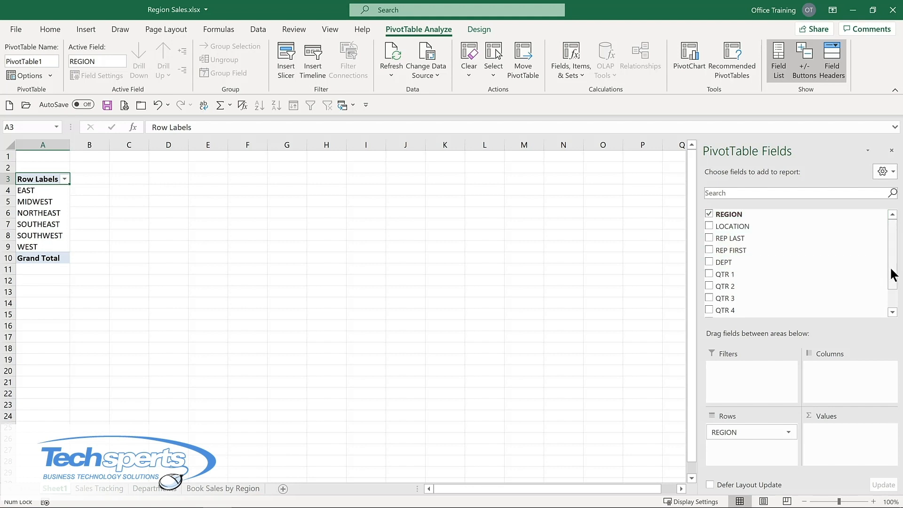
pyautogui.scroll(-1, 889, 273)
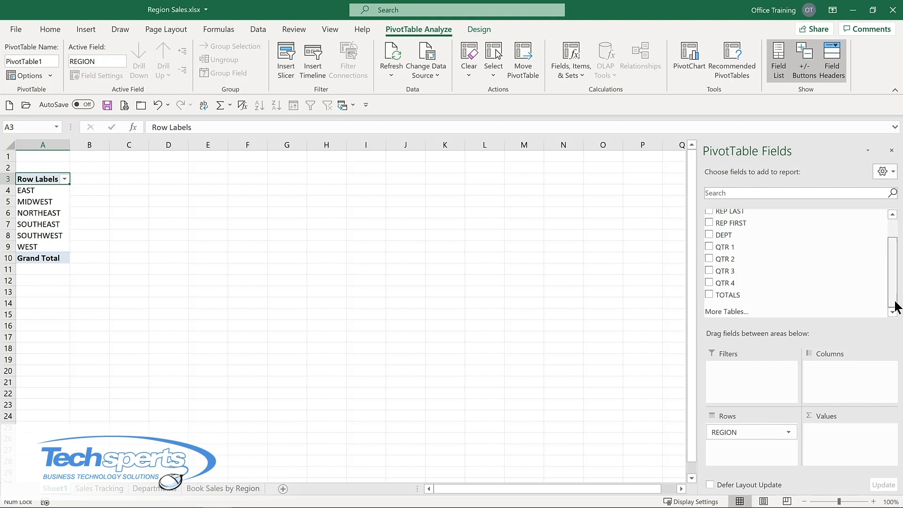
pyautogui.click(708, 294)
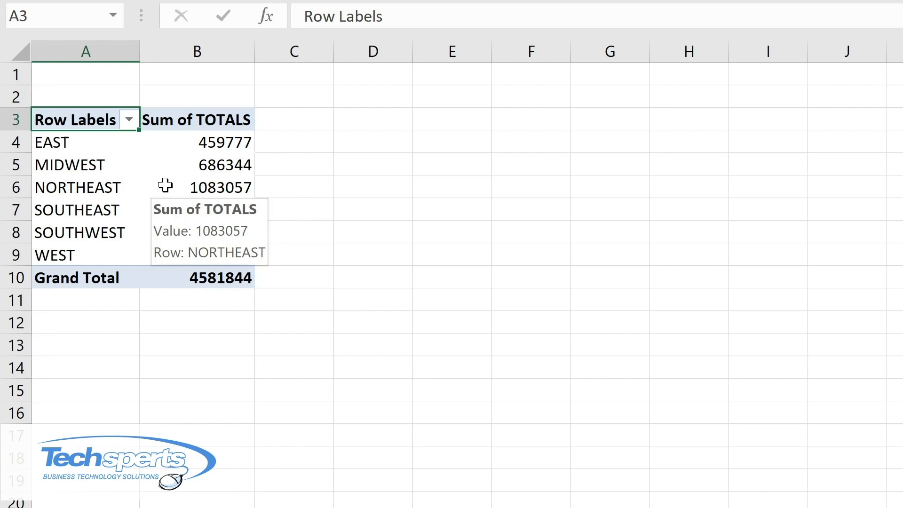
# Format the PivotTable's Sum of TOTALS values as Currency with 0 decimal places and the $ symbol
pyautogui.rightClick(165, 185)
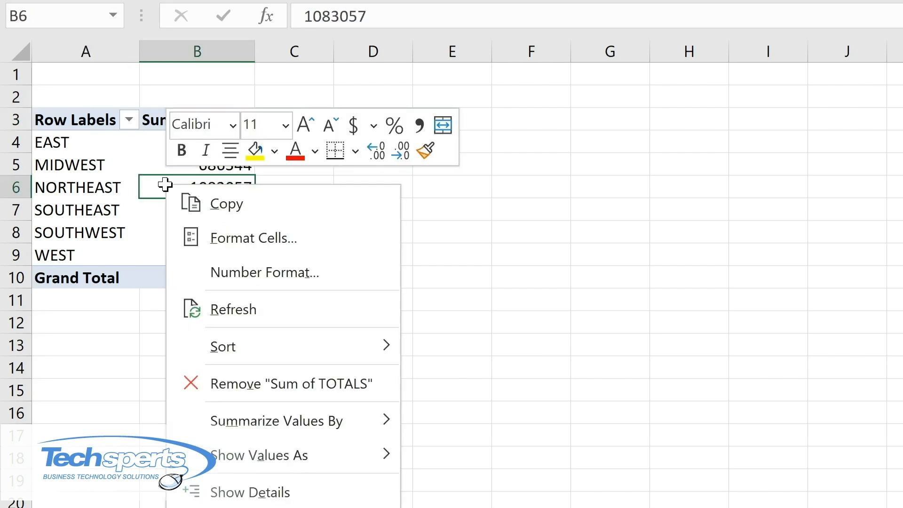
pyautogui.click(226, 272)
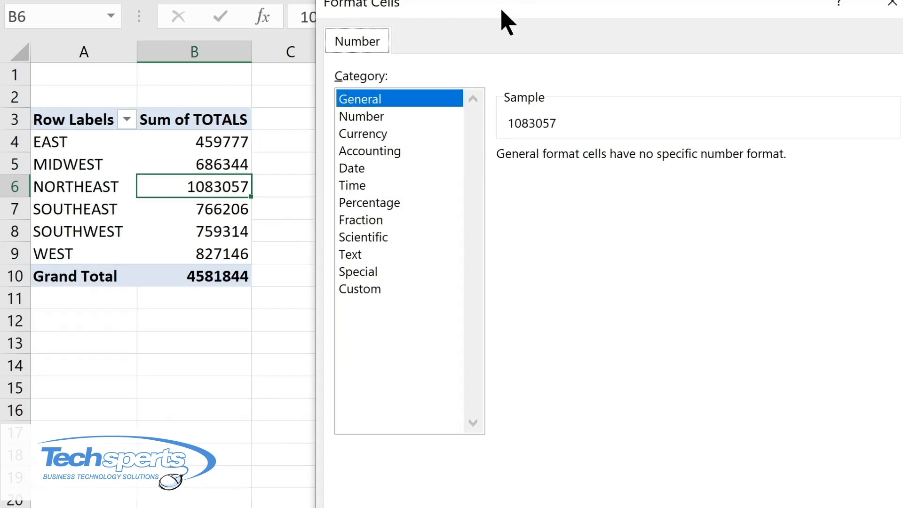
pyautogui.click(251, 125)
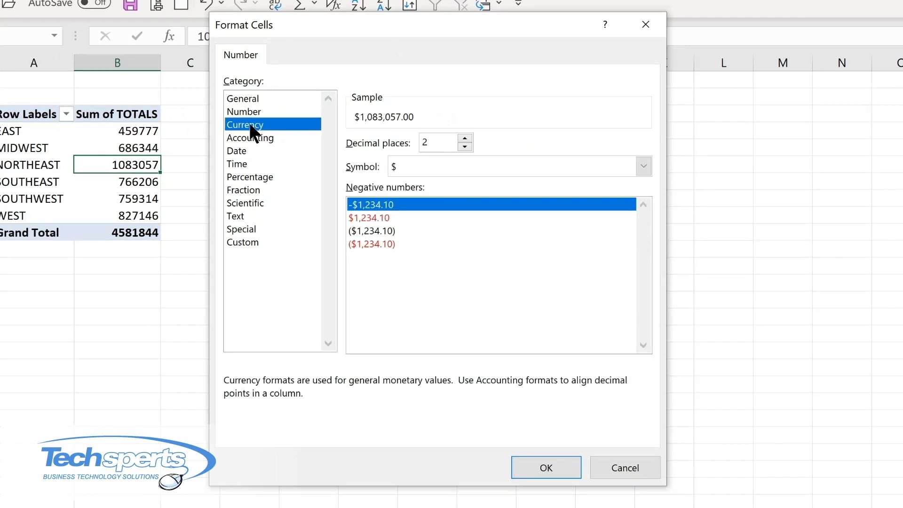
pyautogui.click(465, 147)
pyautogui.click(465, 147)
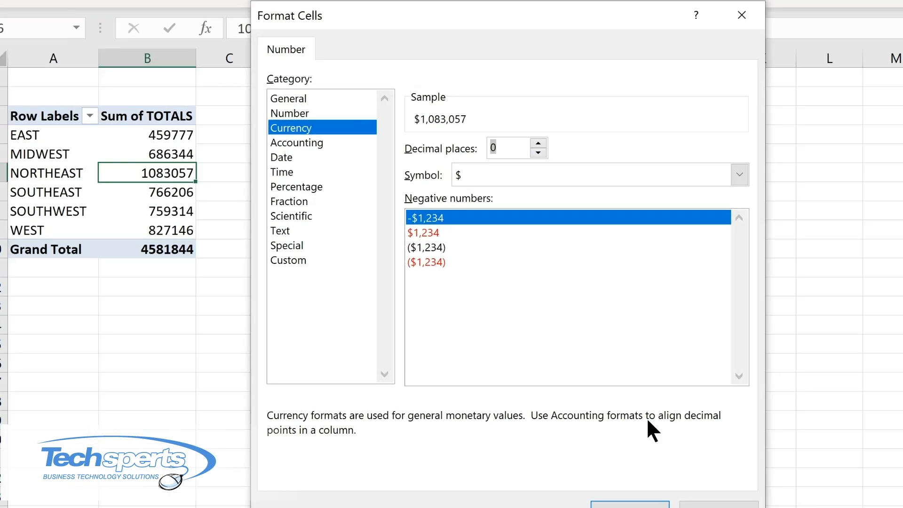
pyautogui.click(546, 468)
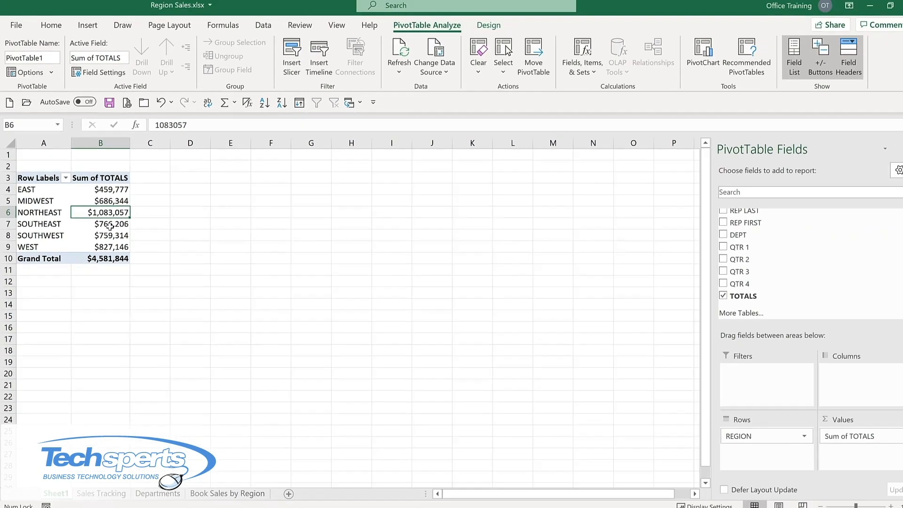
# Add the DEPT field to the PivotTable and move it from the rows area to the columns area
pyautogui.click(709, 234)
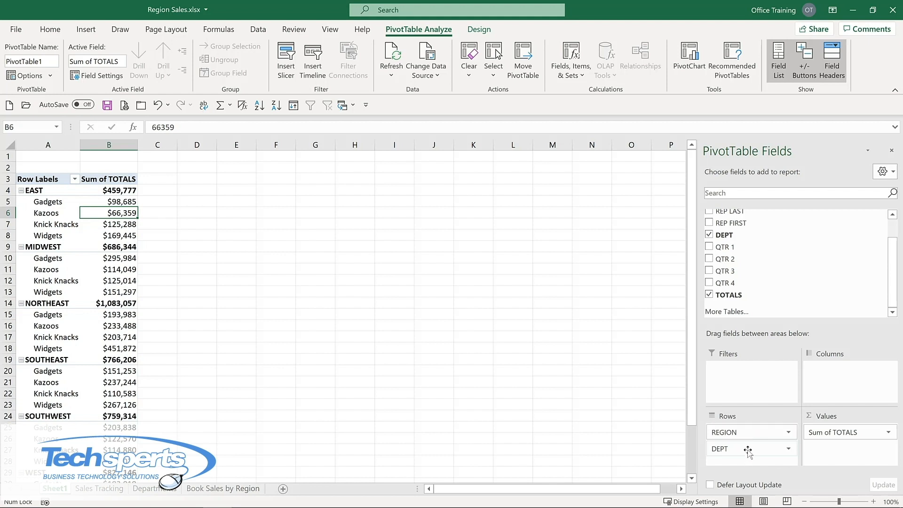
pyautogui.moveTo(748, 452); pyautogui.dragTo(844, 376)
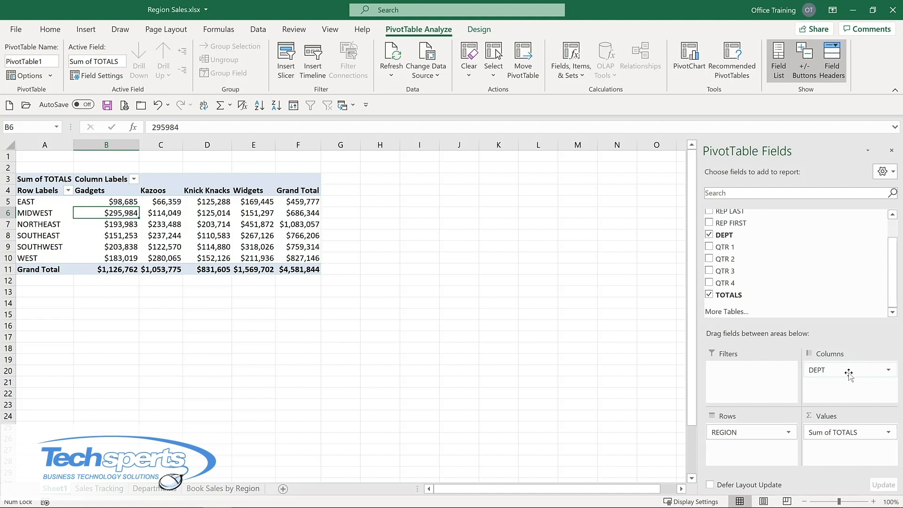
pyautogui.moveTo(197, 220)
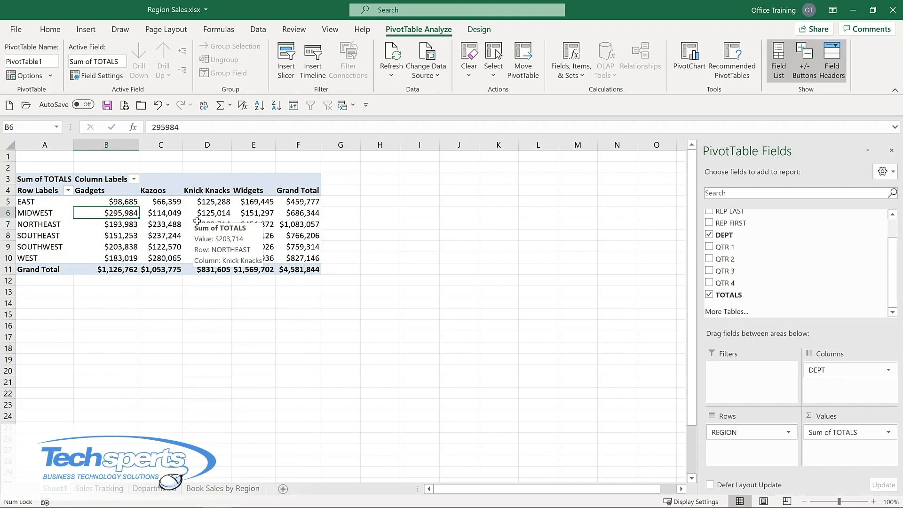
pyautogui.click(477, 29)
pyautogui.click(416, 28)
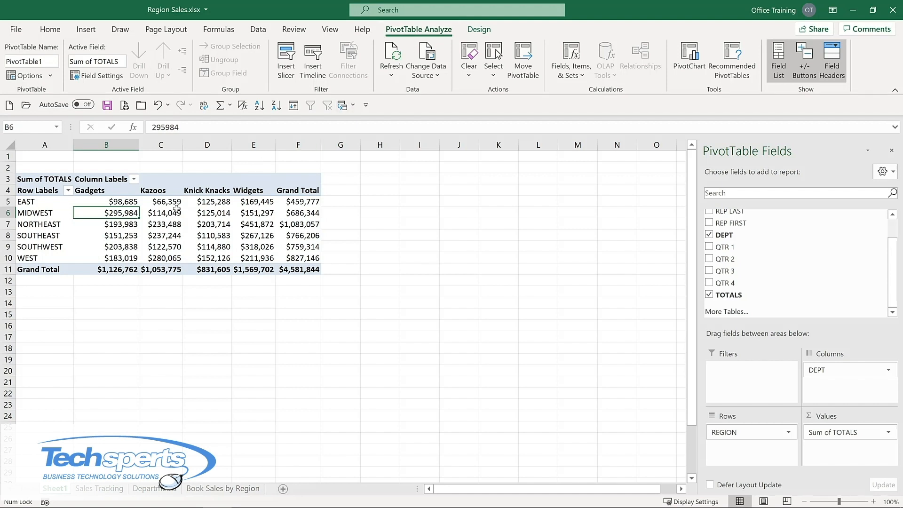
pyautogui.moveTo(175, 210)
pyautogui.moveTo(123, 203)
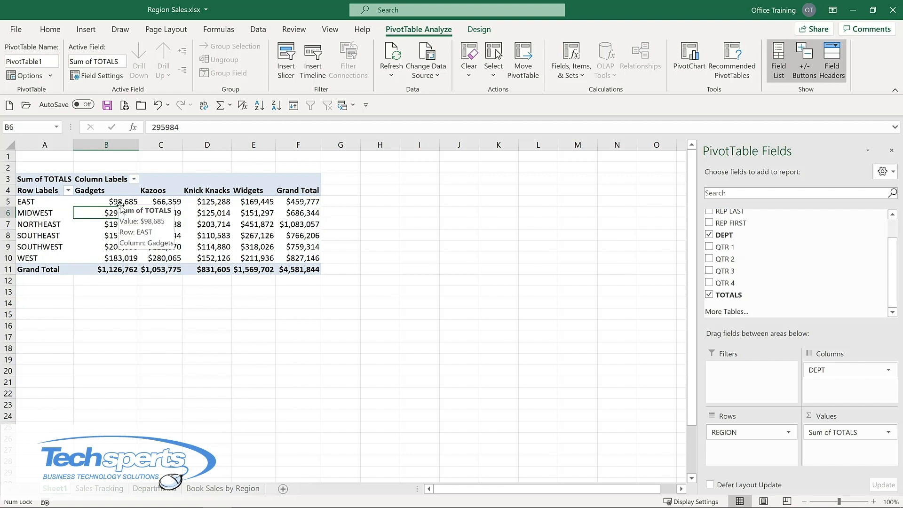
# Add the LOCATION field to the PivotTable's rows beneath REGION
pyautogui.scroll(2, 710, 228)
pyautogui.click(709, 226)
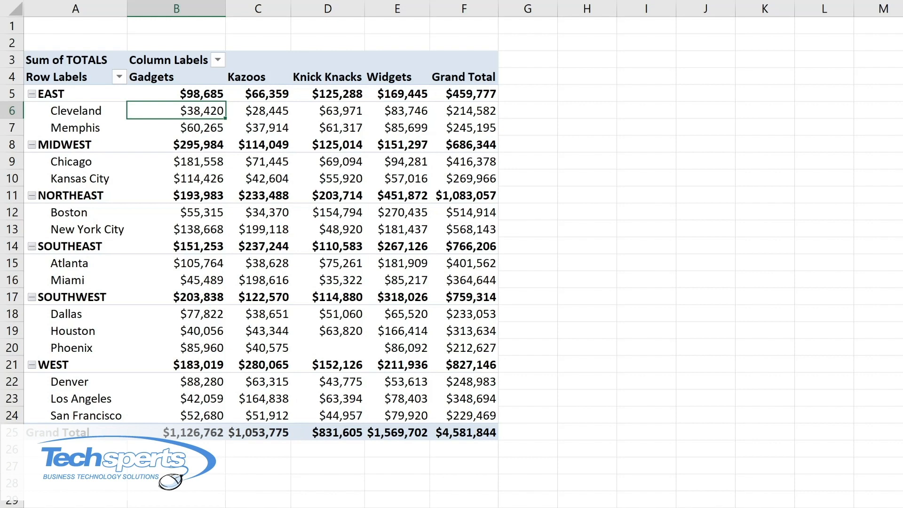
# On the Sales Tracking sheet, set the QTR 1 amount of the first Cleveland Gadgets record (F2) to 100000
pyautogui.hotkey('ctrl', 'pagedown')
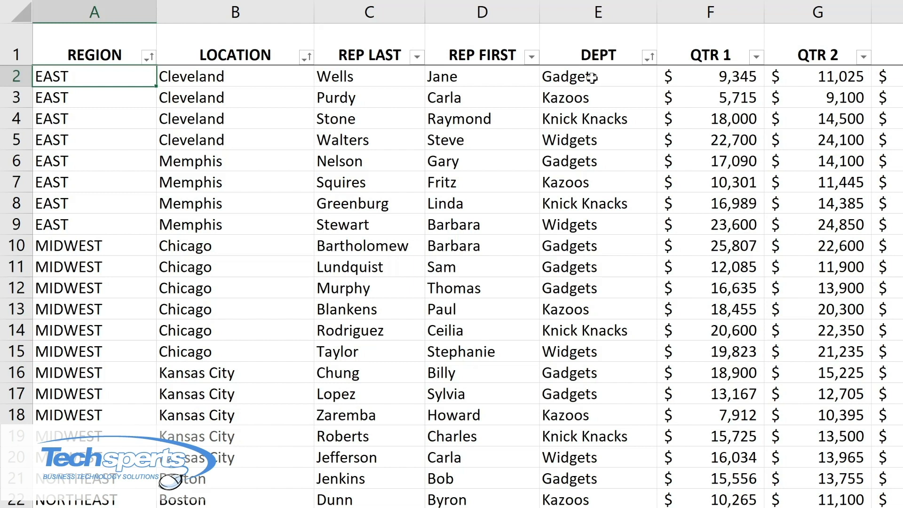
pyautogui.click(715, 76)
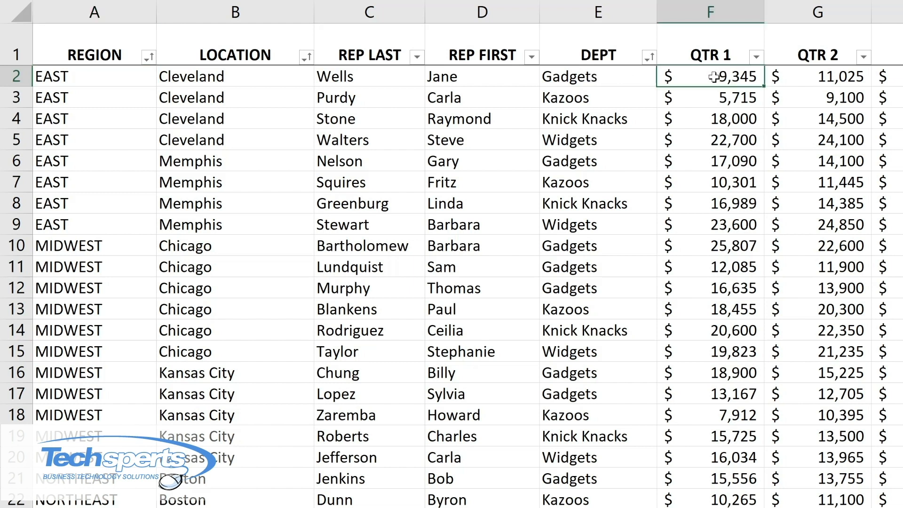
pyautogui.write('100000')
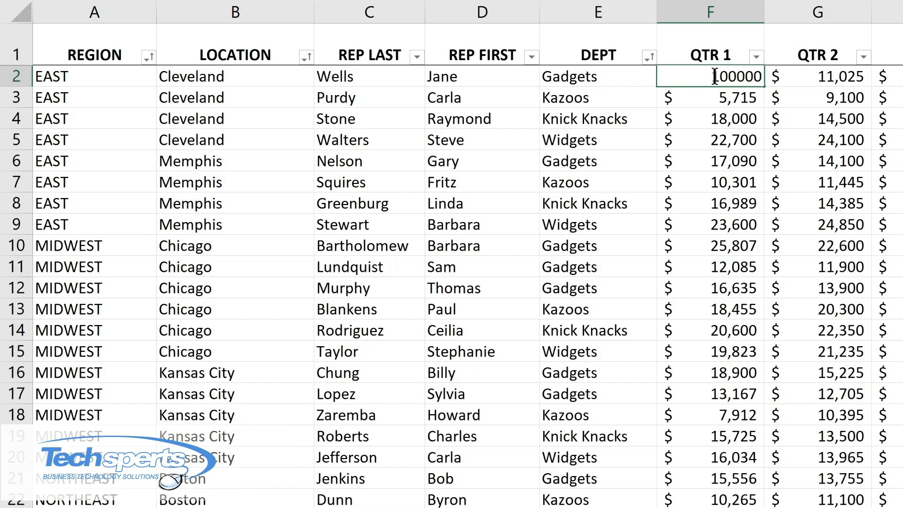
pyautogui.press('Return')
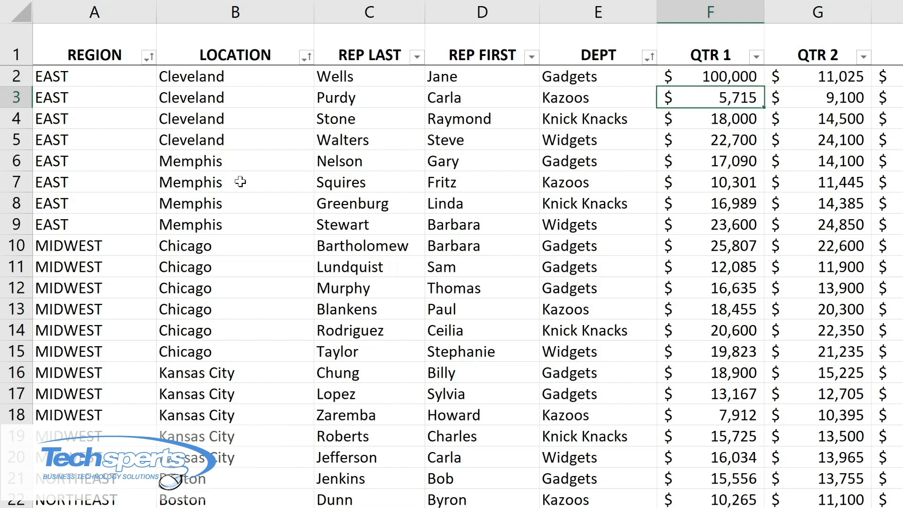
# Change the location of the Memphis Gadgets record in row 6 to Cleveland
pyautogui.click(207, 162)
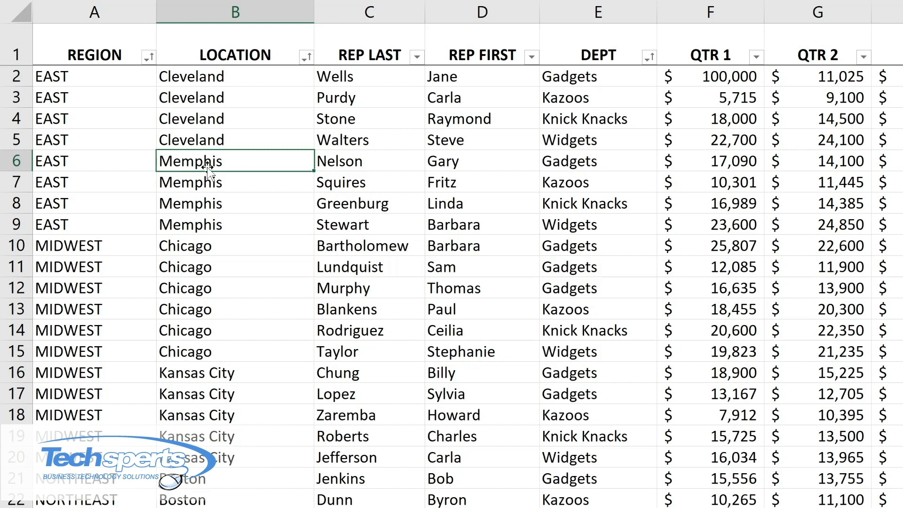
pyautogui.write('c')
pyautogui.press('BackSpace')
pyautogui.write('Cleveland')
pyautogui.press('Return')
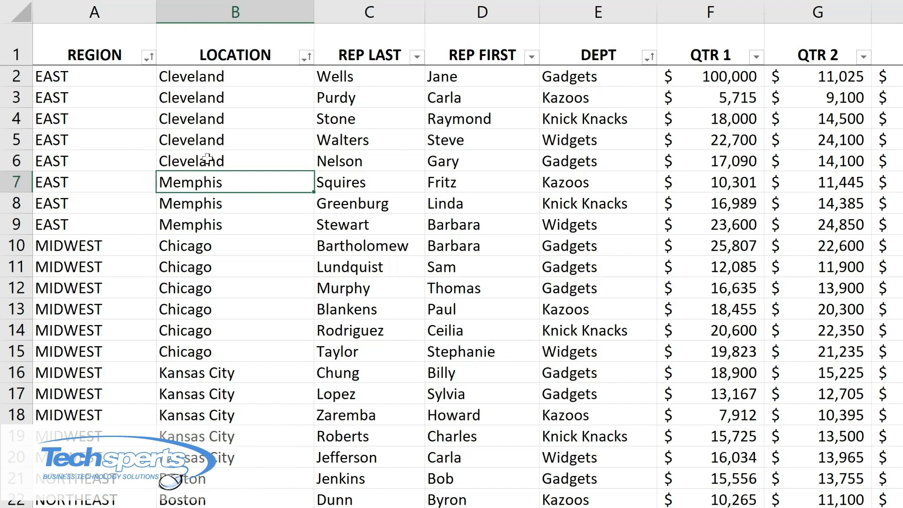
pyautogui.click(591, 163)
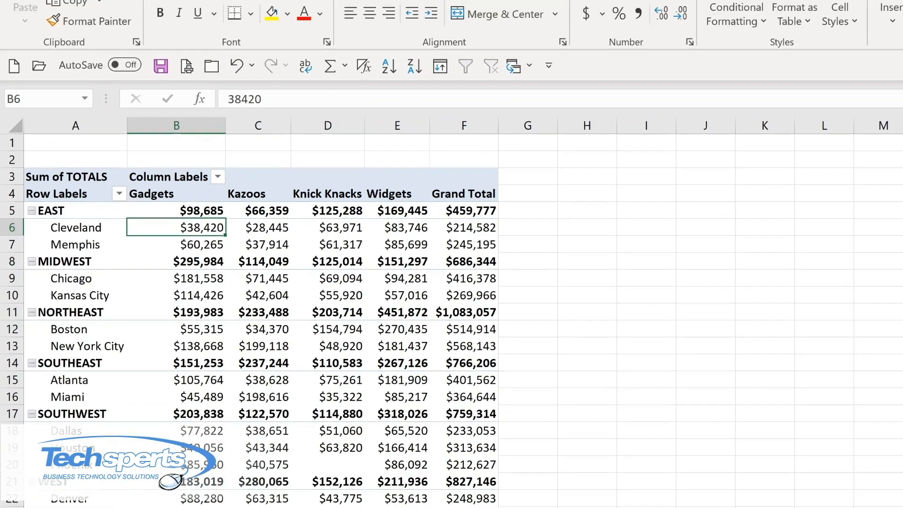
# Return to the PivotTable sheet and refresh all data so the PivotTable picks up the edited source records
pyautogui.click(628, 23)
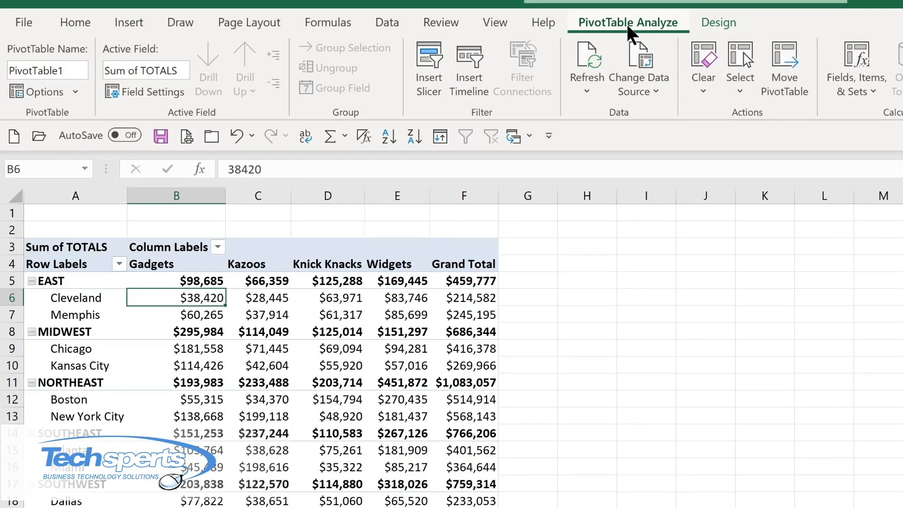
pyautogui.click(584, 89)
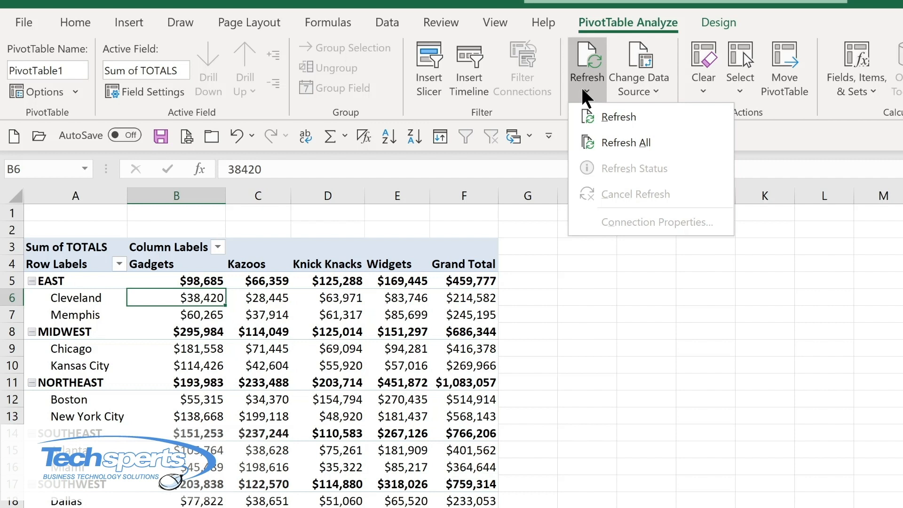
pyautogui.click(613, 143)
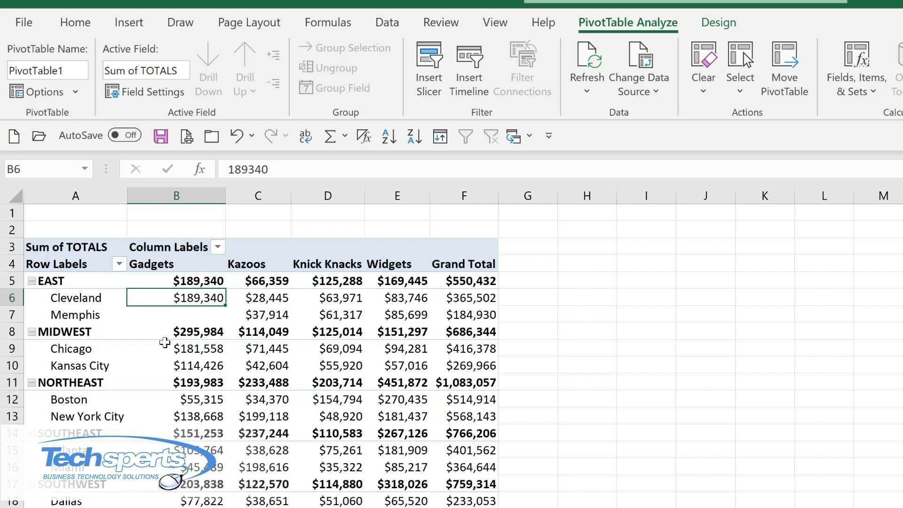
# Check the PivotTable's data source range and keep 'Sales Tracking'!$A$1:$J$77
pyautogui.moveTo(189, 328)
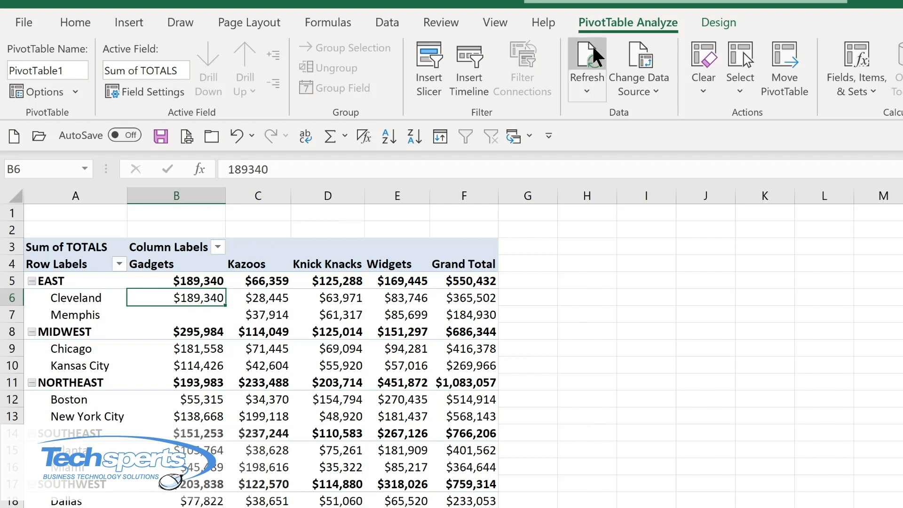
pyautogui.click(649, 91)
pyautogui.click(647, 117)
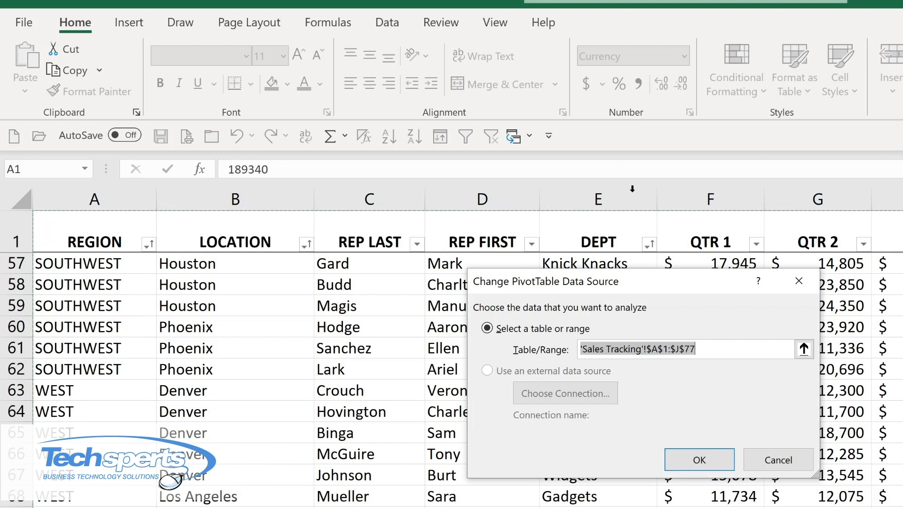
pyautogui.click(708, 459)
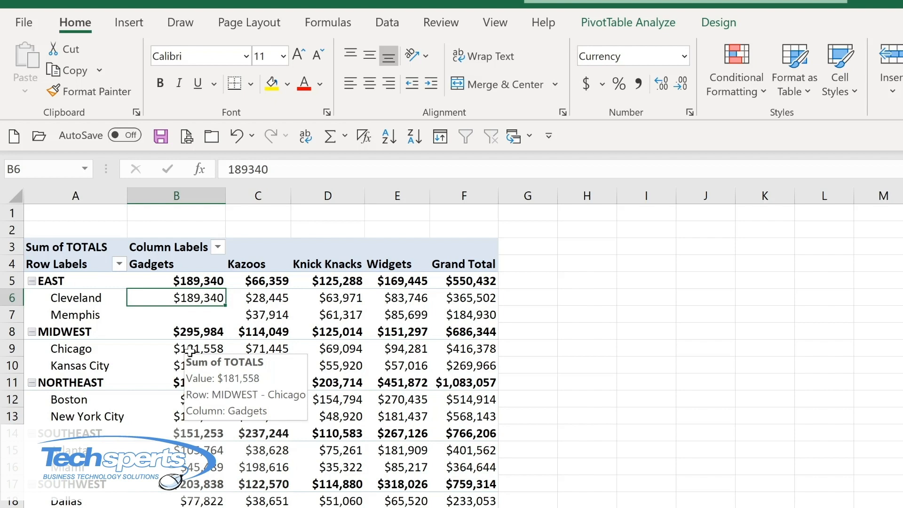
# Extract the source records behind the Chicago Gadgets total onto a new sheet, and return to the PivotTable
pyautogui.doubleClick(190, 351)
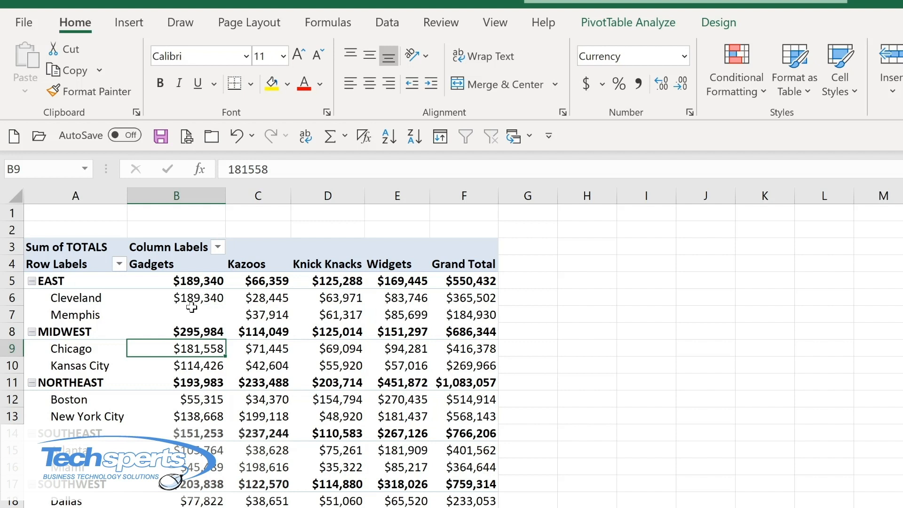
pyautogui.moveTo(191, 308)
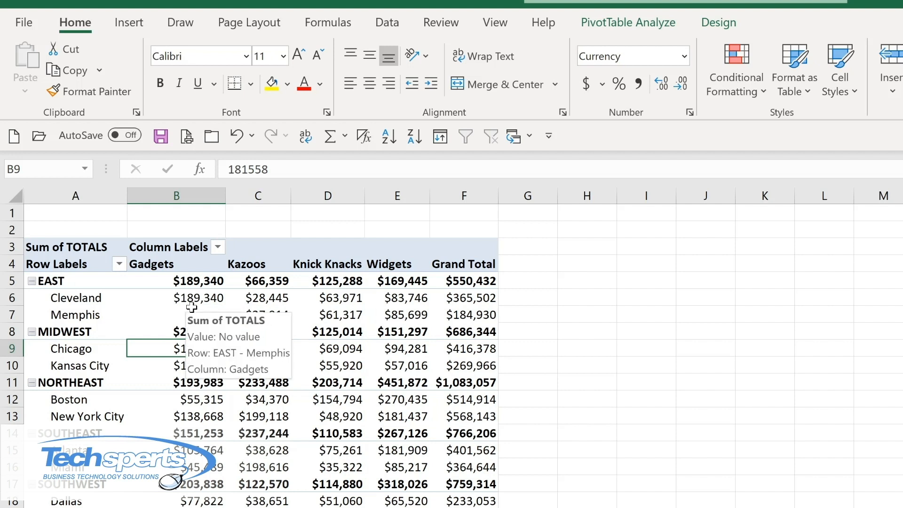
# Collapse the EAST region's locations in the PivotTable and expand them again
pyautogui.moveTo(73, 300)
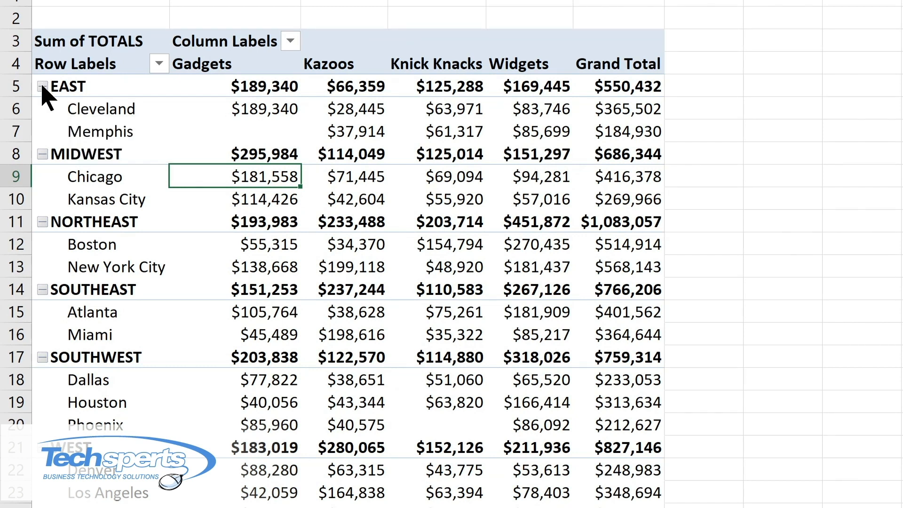
pyautogui.click(43, 86)
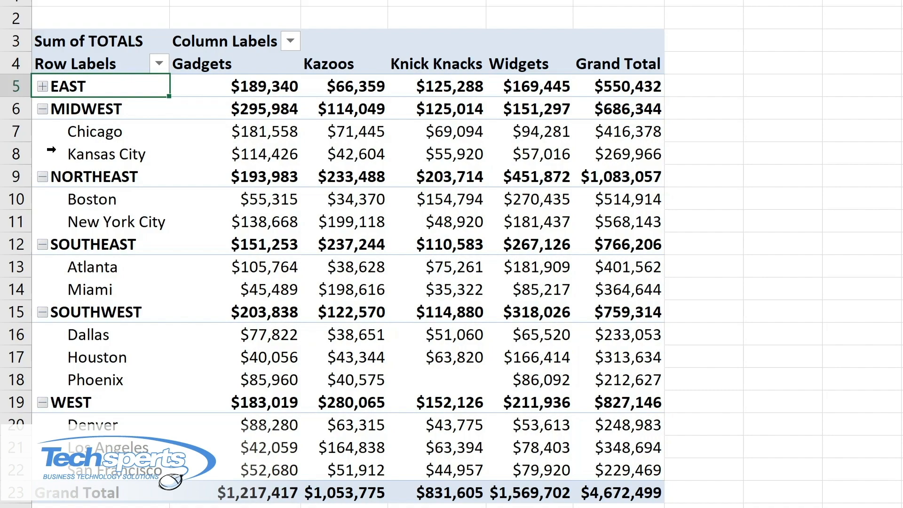
pyautogui.click(42, 86)
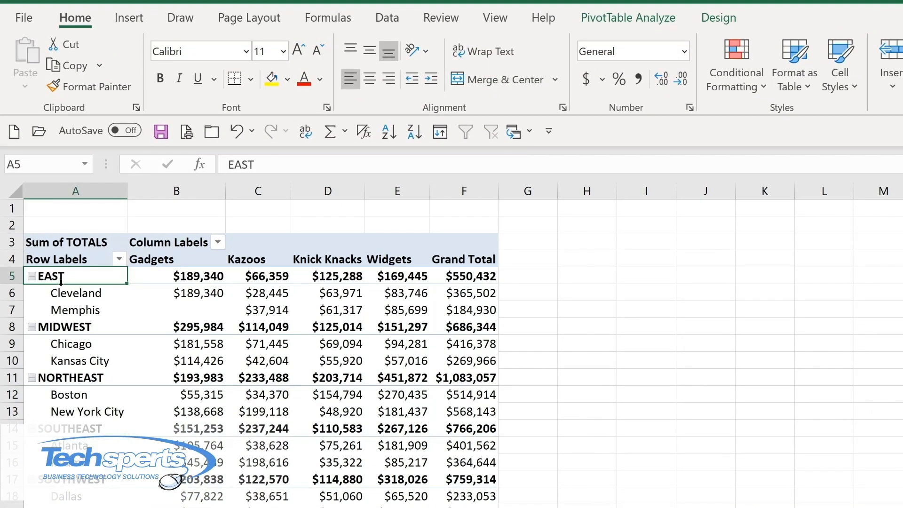
# Collapse all items of the REGION field at once so only the region rows are displayed
pyautogui.click(608, 22)
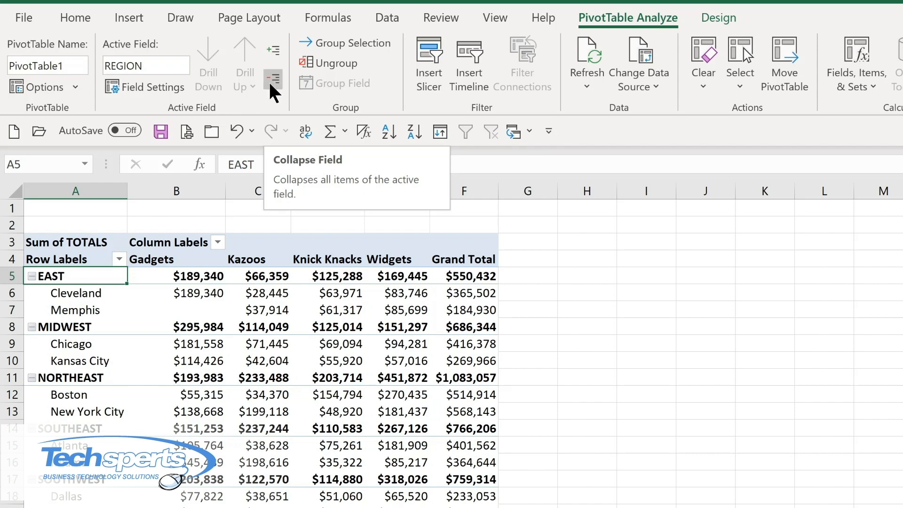
pyautogui.click(271, 80)
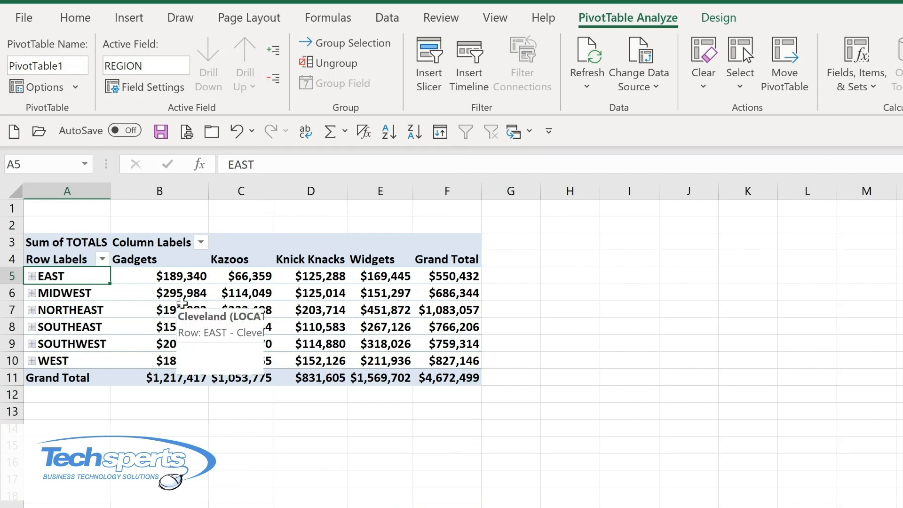
# Expand the entire REGION field so the locations under every region are displayed again
pyautogui.moveTo(170, 296)
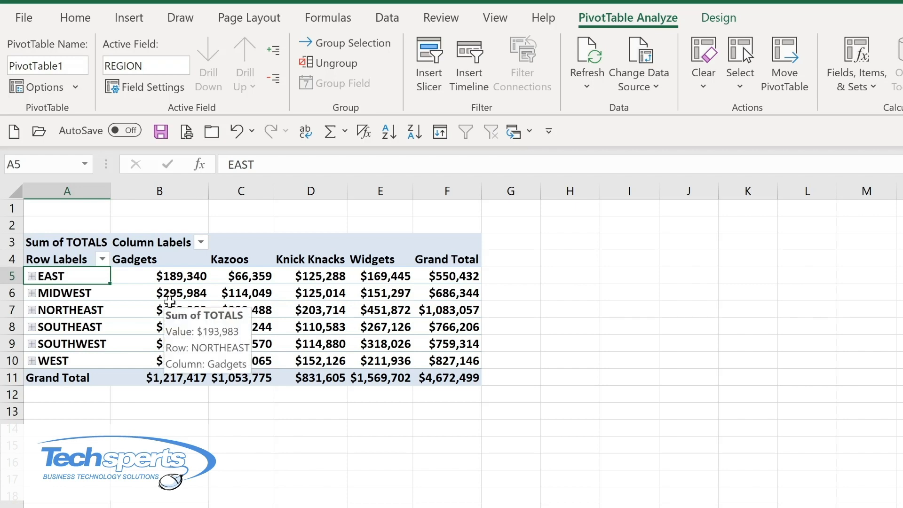
pyautogui.click(276, 48)
pyautogui.moveTo(217, 296)
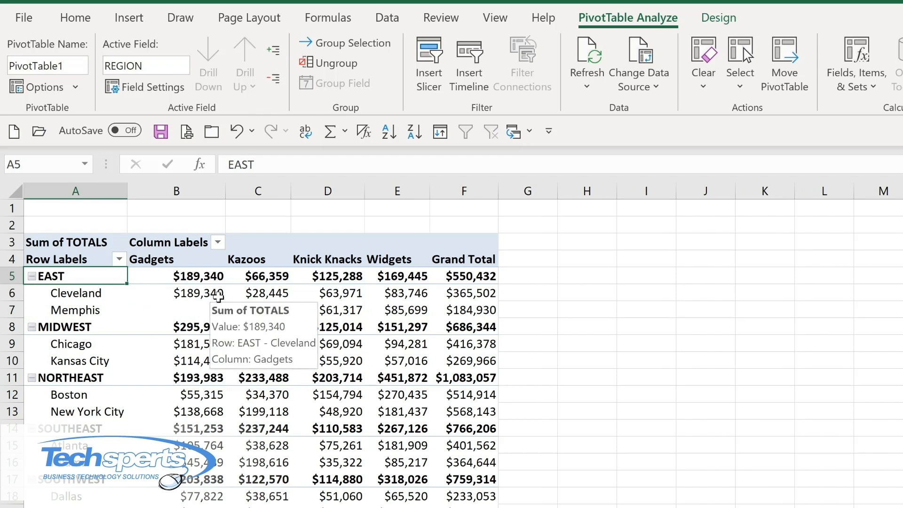
# Apply the blue style from the first row of Medium PivotTable styles and show all subtotals at the bottom of each group
pyautogui.click(725, 19)
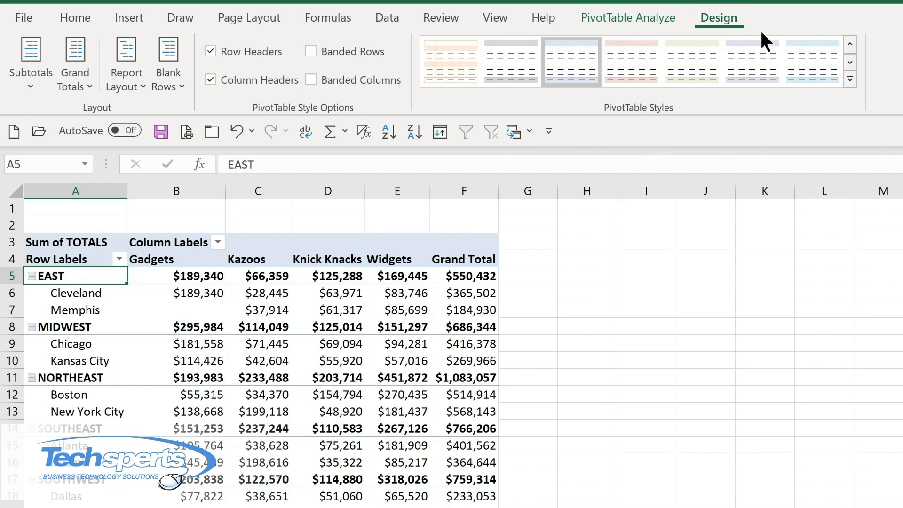
pyautogui.click(851, 80)
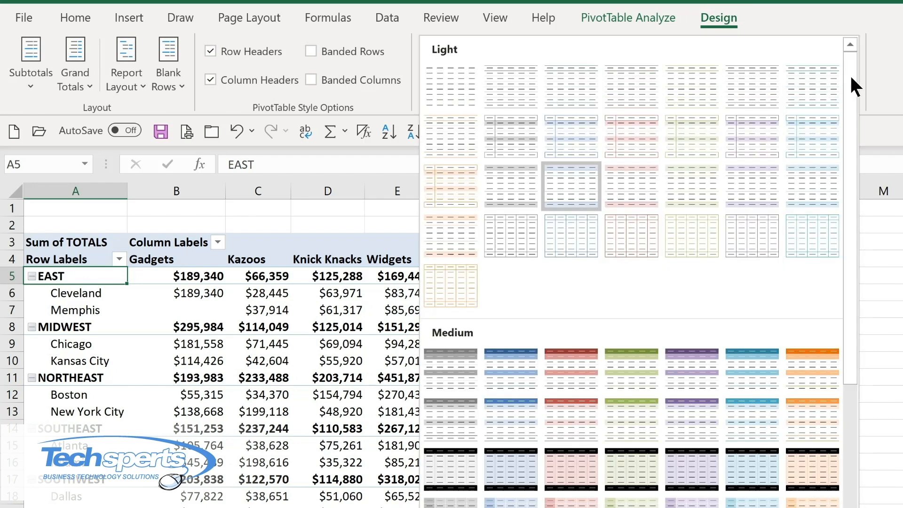
pyautogui.click(494, 376)
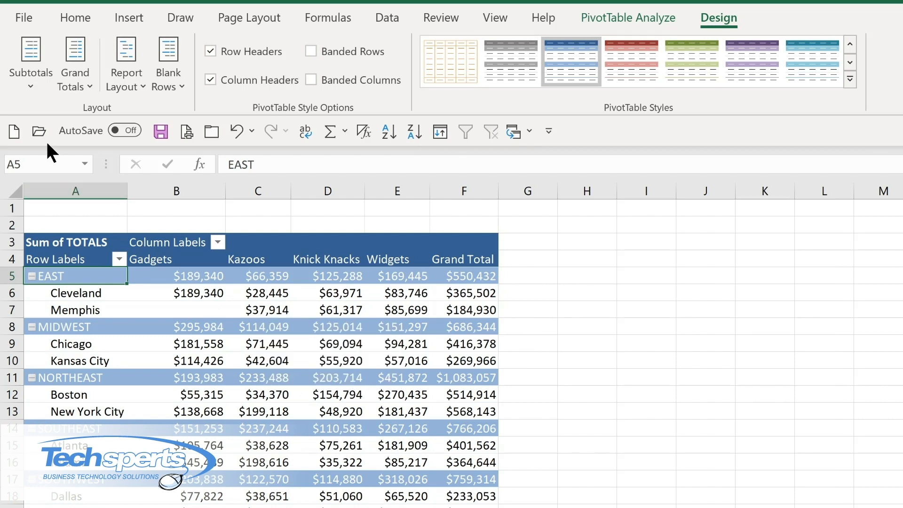
pyautogui.click(35, 88)
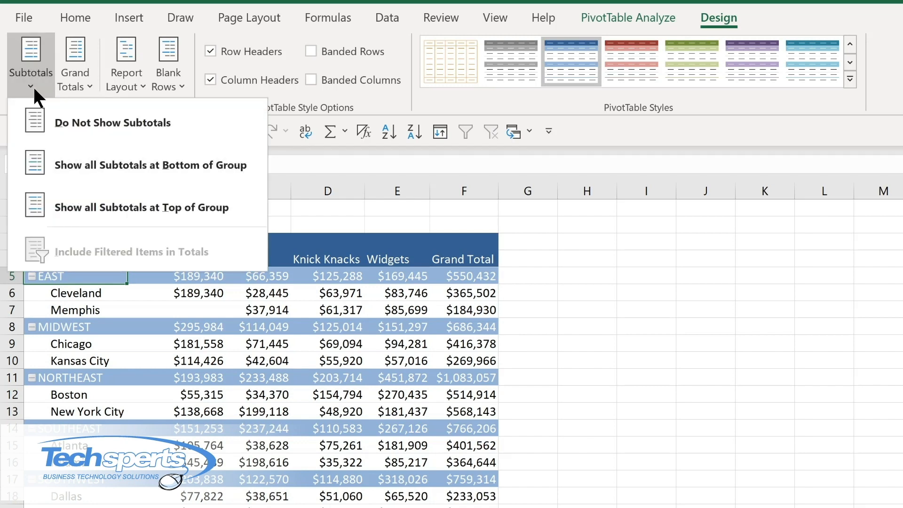
pyautogui.click(87, 165)
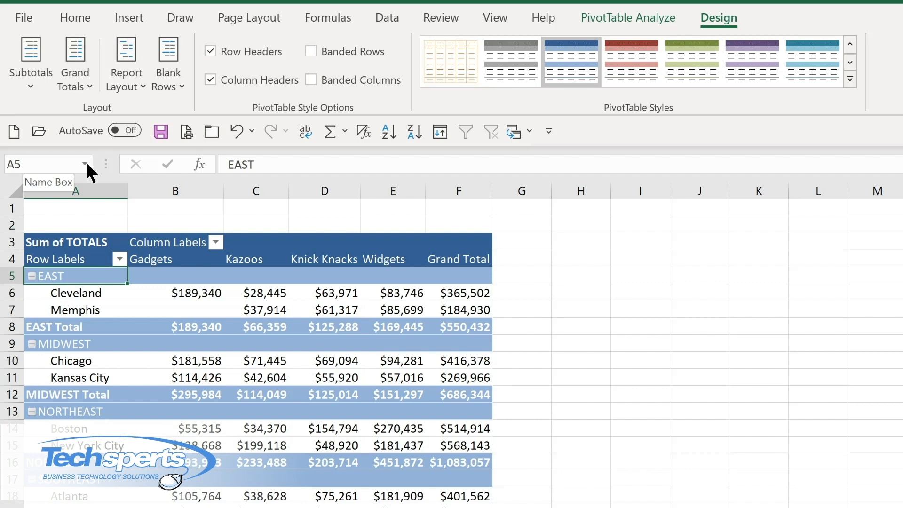
pyautogui.click(75, 80)
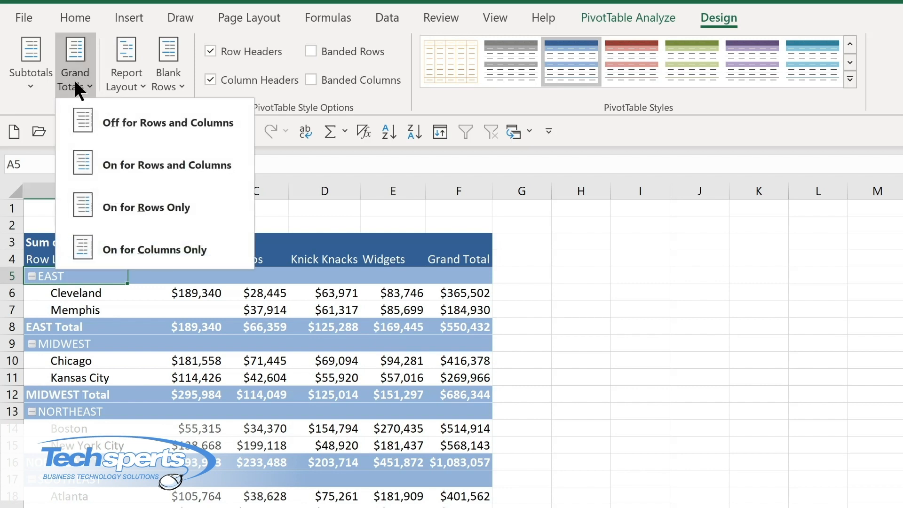
pyautogui.click(138, 83)
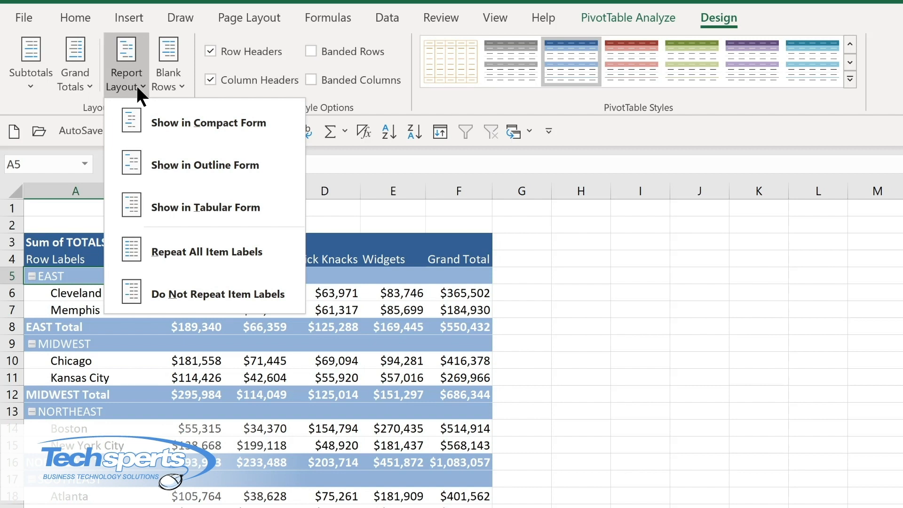
pyautogui.click(136, 84)
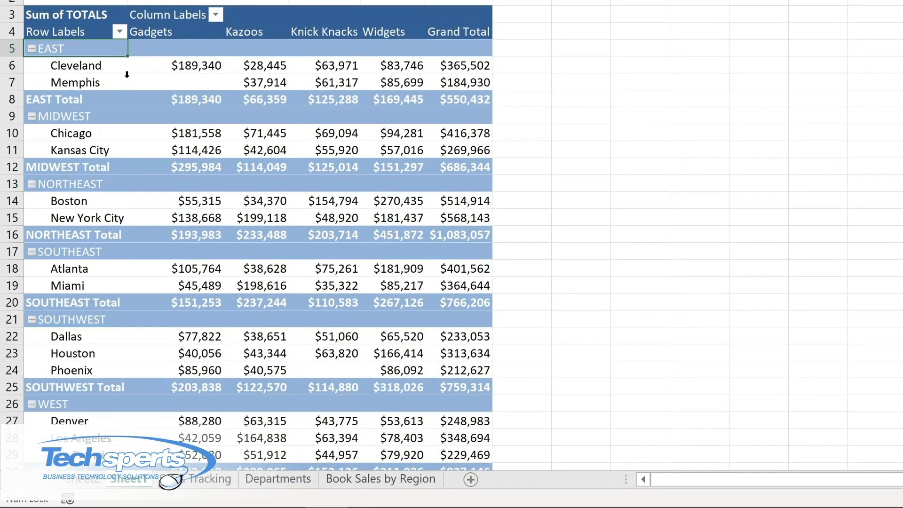
# Filter the PivotTable's row labels to show only the EAST, MIDWEST and NORTHEAST regions
pyautogui.click(120, 31)
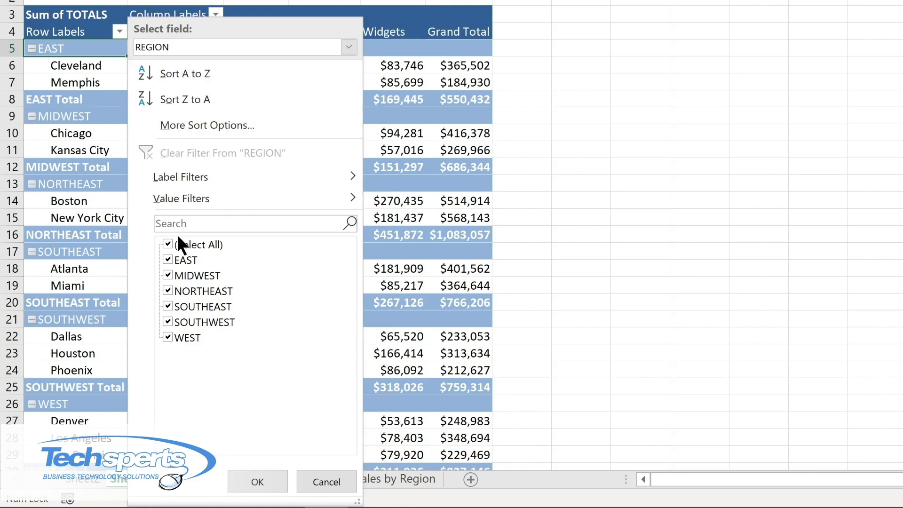
pyautogui.click(166, 243)
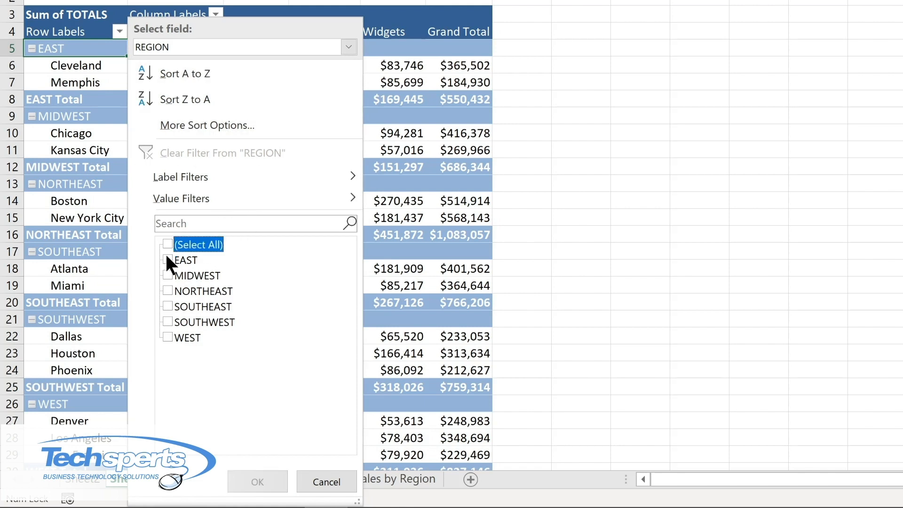
pyautogui.click(167, 258)
pyautogui.click(170, 275)
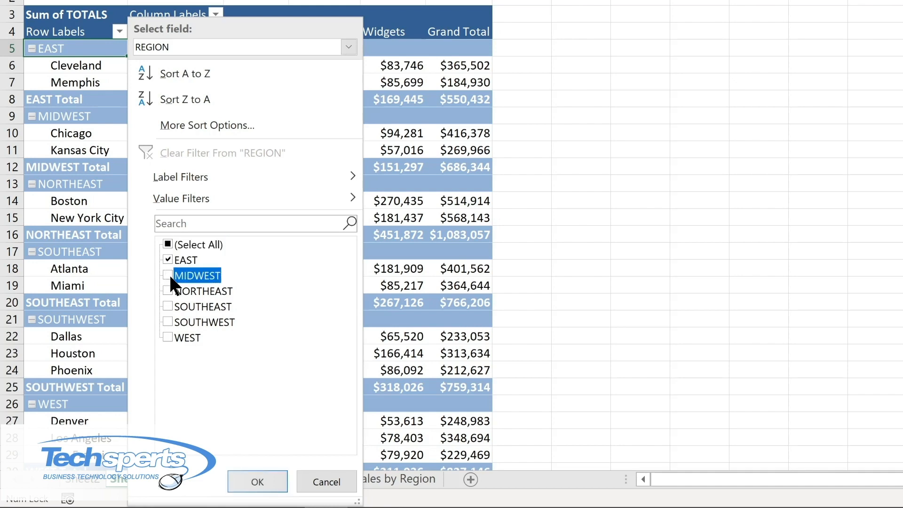
pyautogui.click(167, 289)
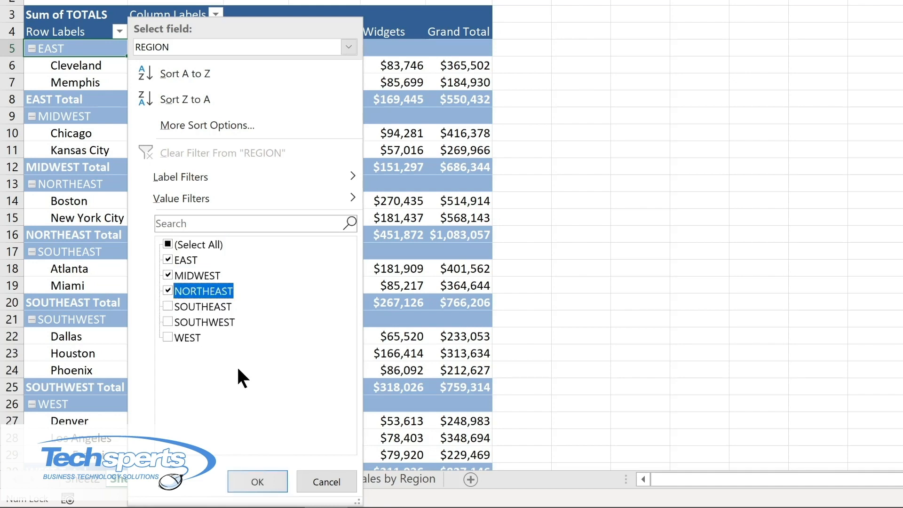
pyautogui.click(262, 474)
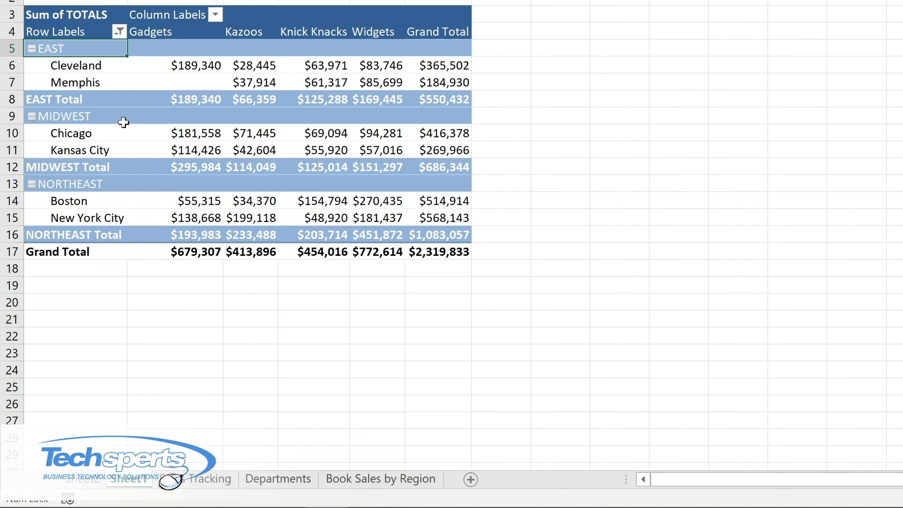
# Clear the filter from the REGION field so all regions are included
pyautogui.click(215, 14)
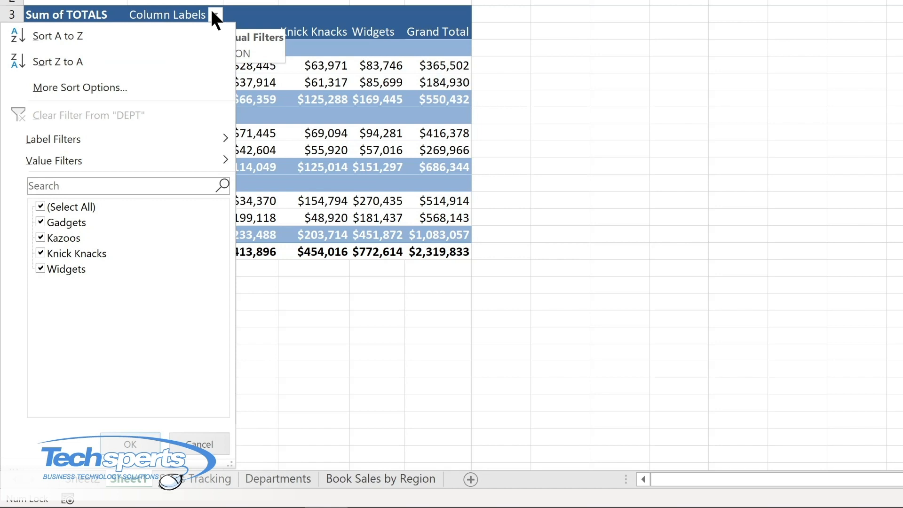
pyautogui.click(120, 32)
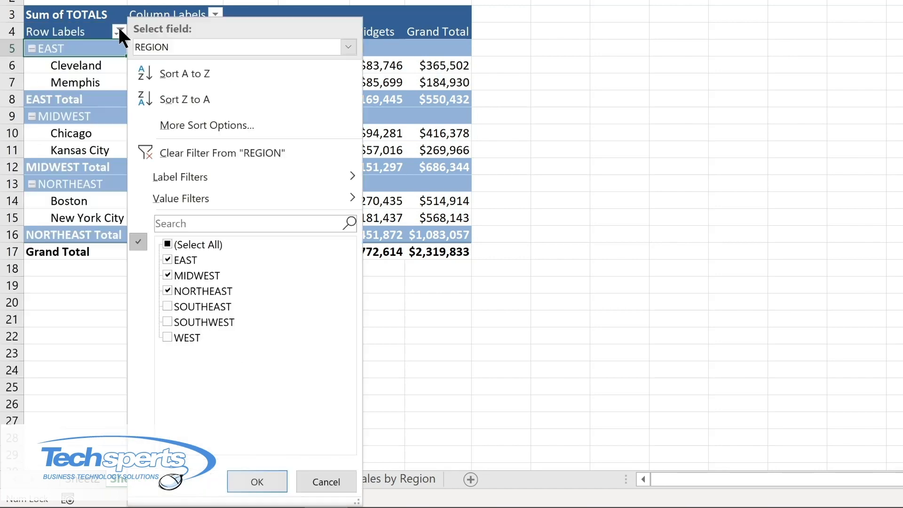
pyautogui.click(176, 149)
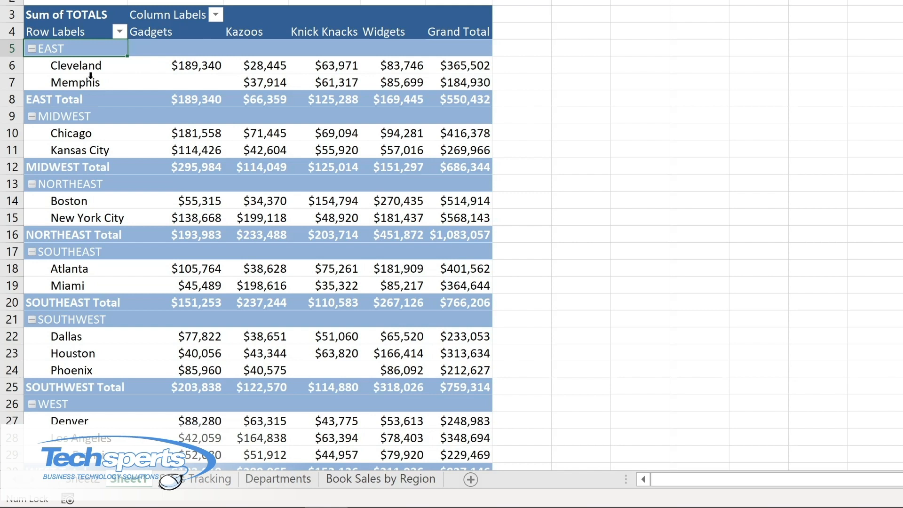
# Sort the locations within each region by their Grand Total values from smallest to largest
pyautogui.click(175, 66)
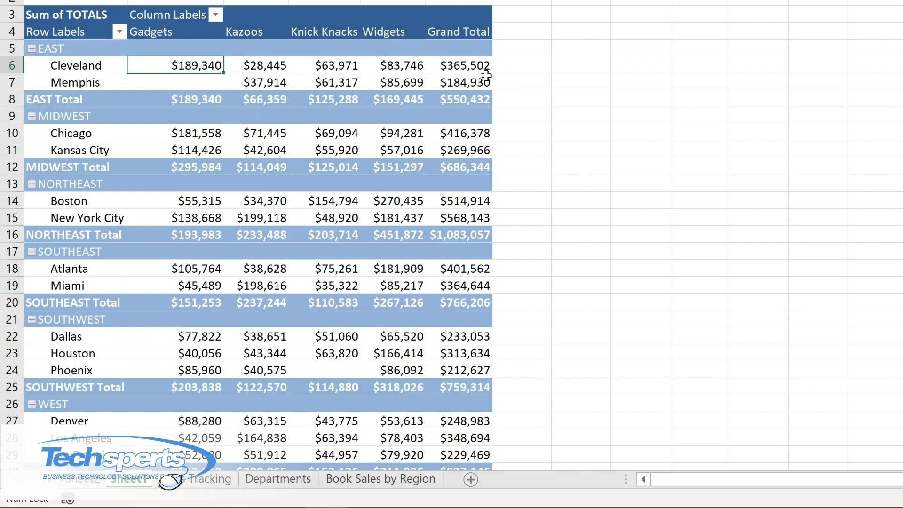
pyautogui.moveTo(455, 67)
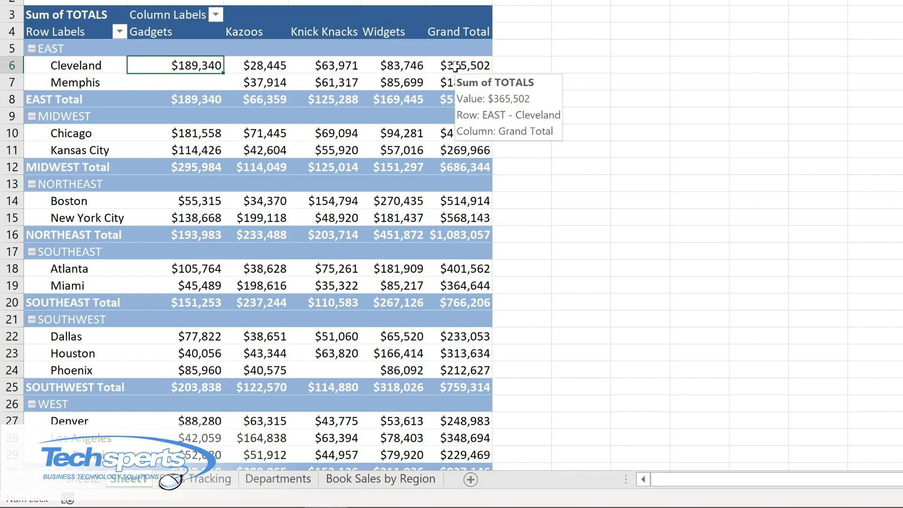
pyautogui.rightClick(455, 67)
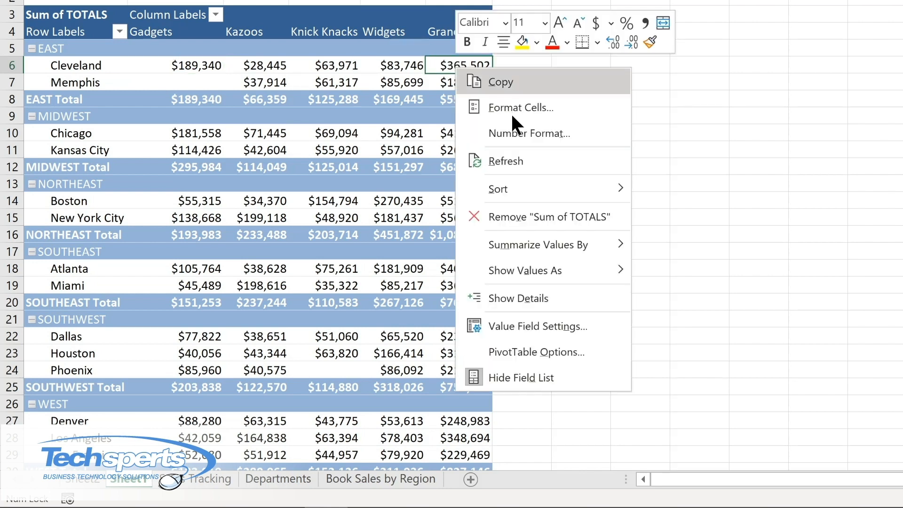
pyautogui.moveTo(507, 188)
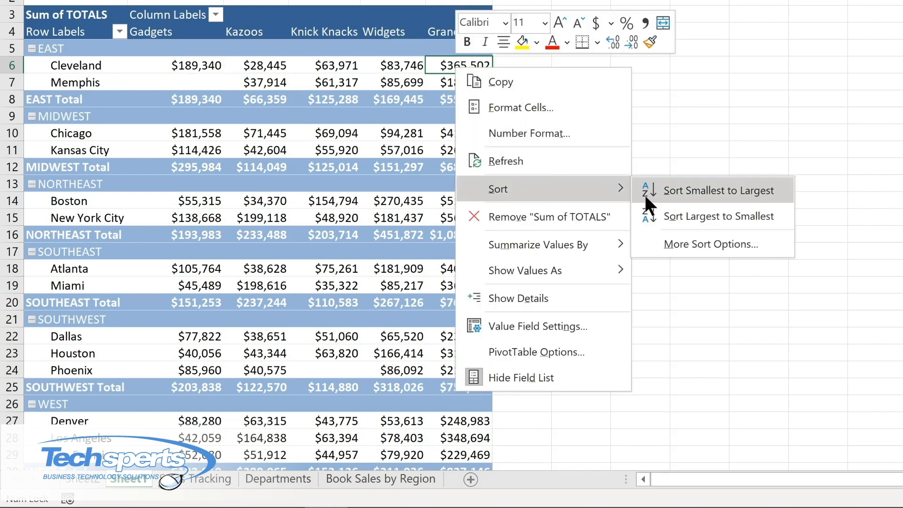
pyautogui.click(684, 189)
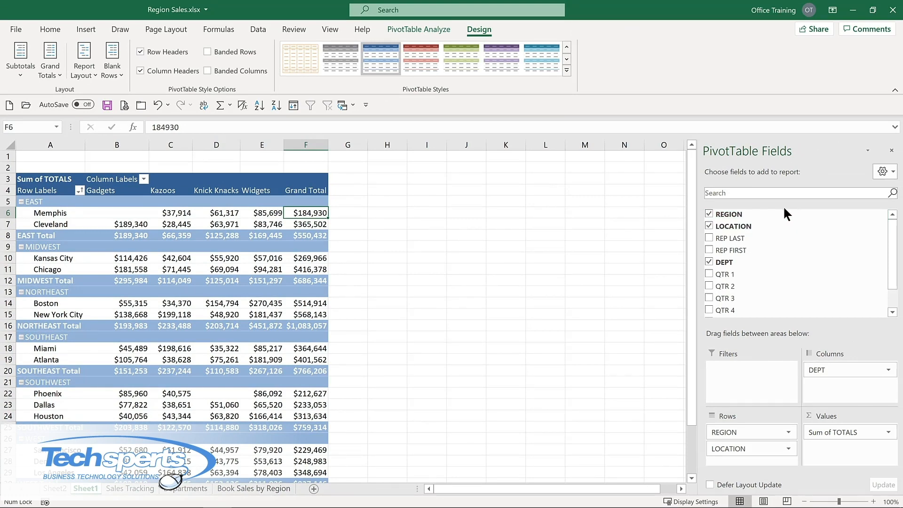
# Remove the REGION field from the PivotTable's rows and add it as a report filter
pyautogui.click(710, 214)
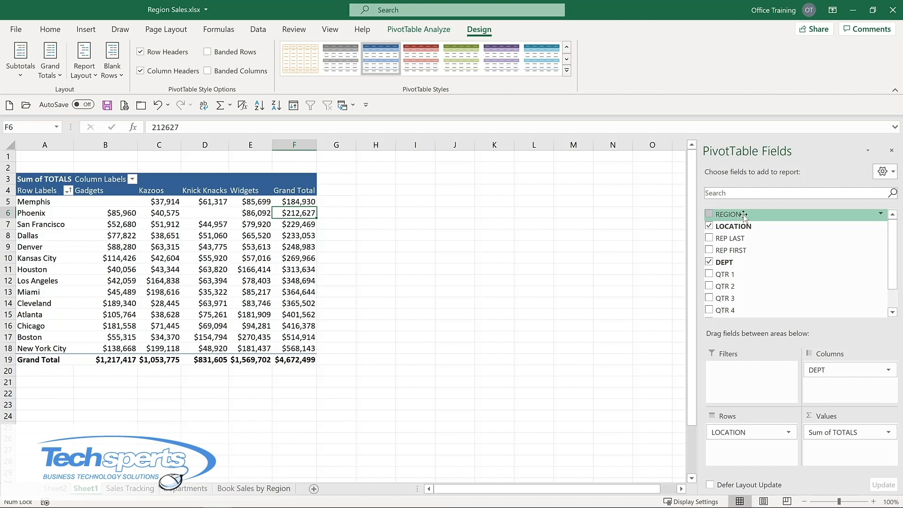
pyautogui.moveTo(744, 216); pyautogui.dragTo(733, 380)
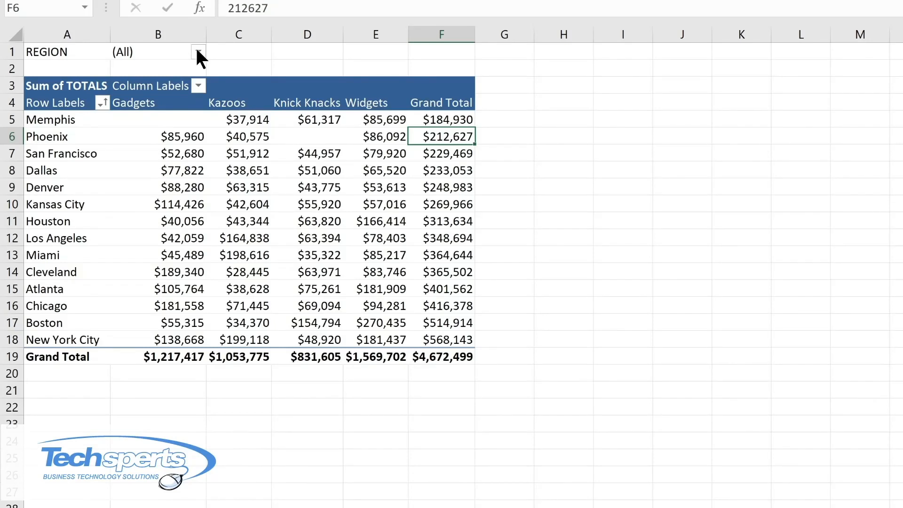
# Set the REGION report filter to MIDWEST
pyautogui.click(198, 53)
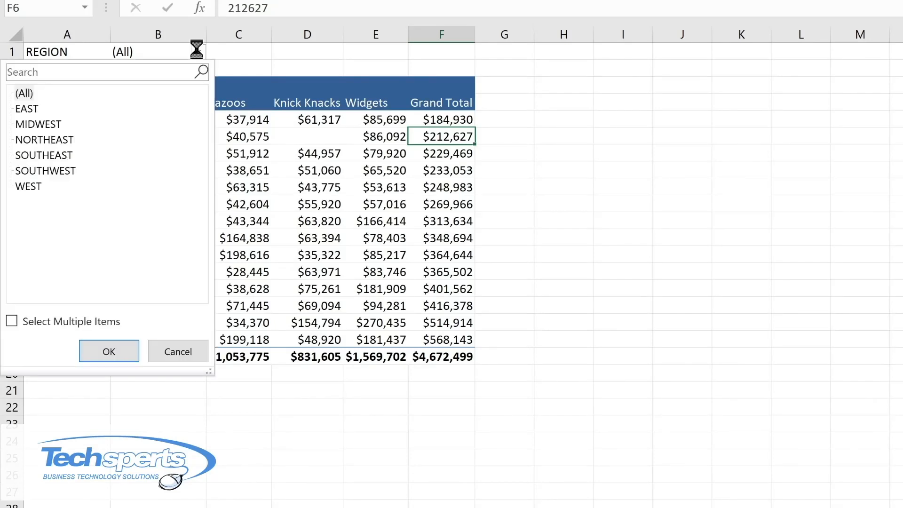
pyautogui.click(52, 124)
pyautogui.click(108, 351)
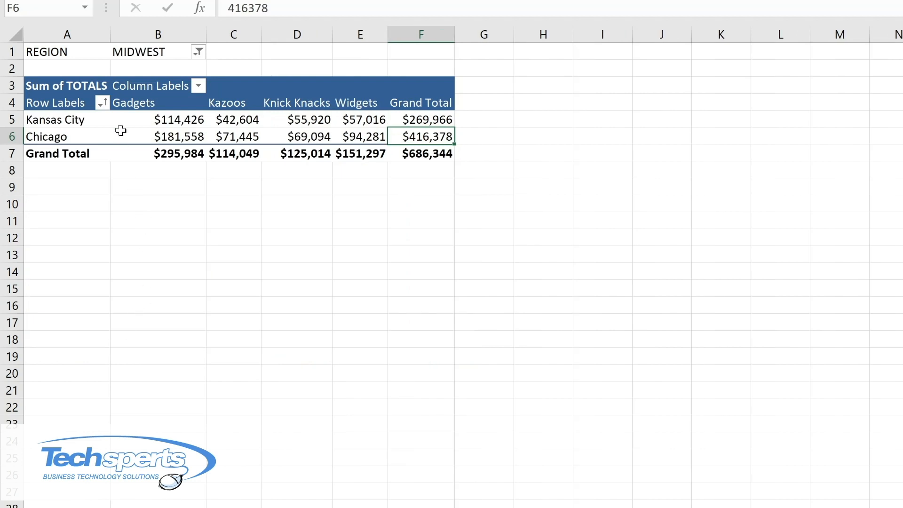
# Reset the REGION report filter to (All)
pyautogui.click(199, 52)
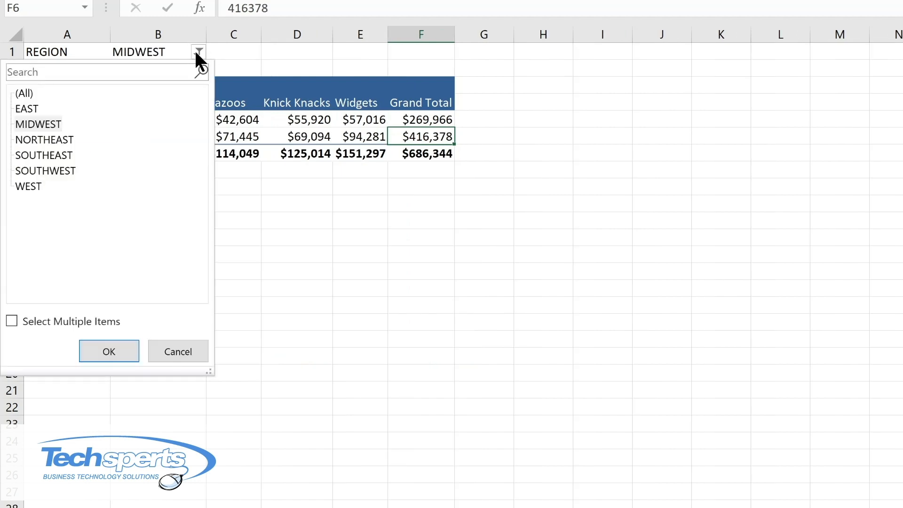
pyautogui.click(34, 93)
pyautogui.click(99, 354)
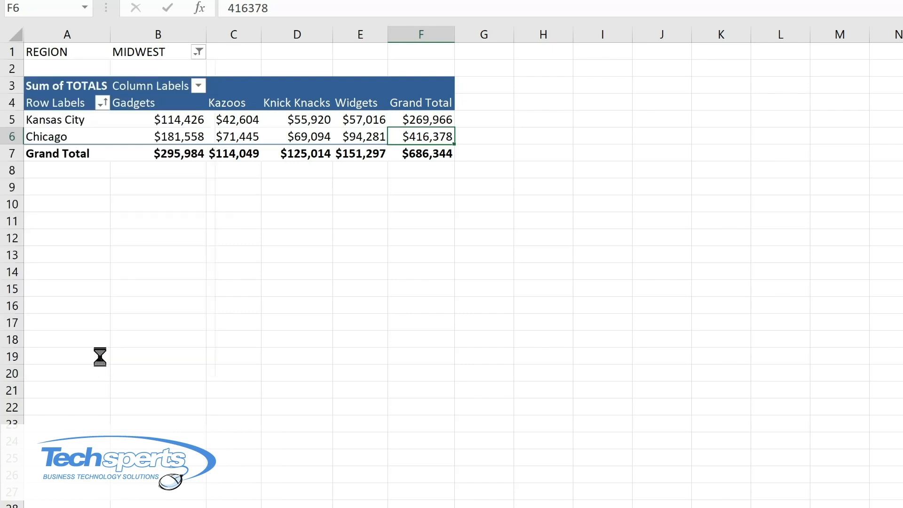